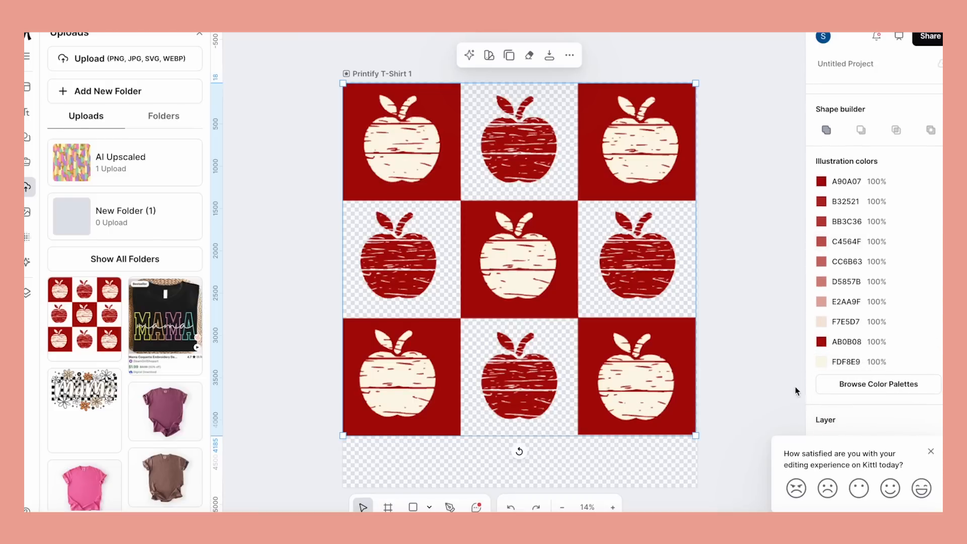
Hide the cream color FDF8E9 in the apple illustration to make those areas transparent
{"action": "left_click", "coordinate": [910, 362]}
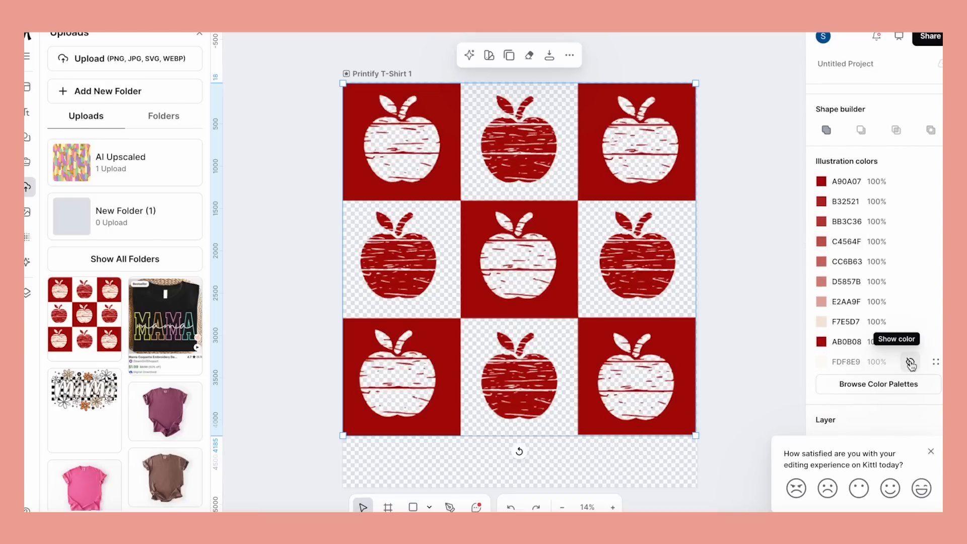
{"action": "left_click", "coordinate": [911, 363]}
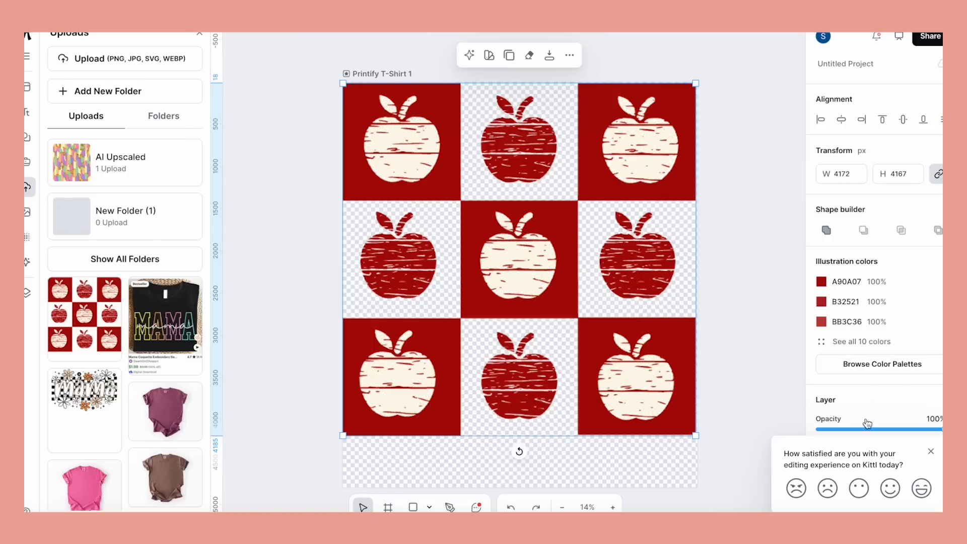
{"action": "left_click", "coordinate": [826, 345]}
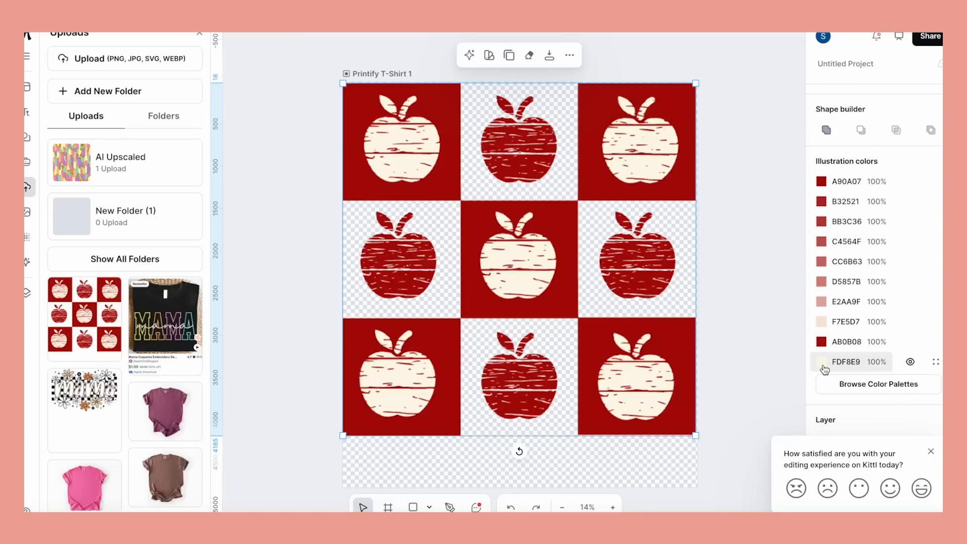
{"action": "left_click", "coordinate": [910, 362]}
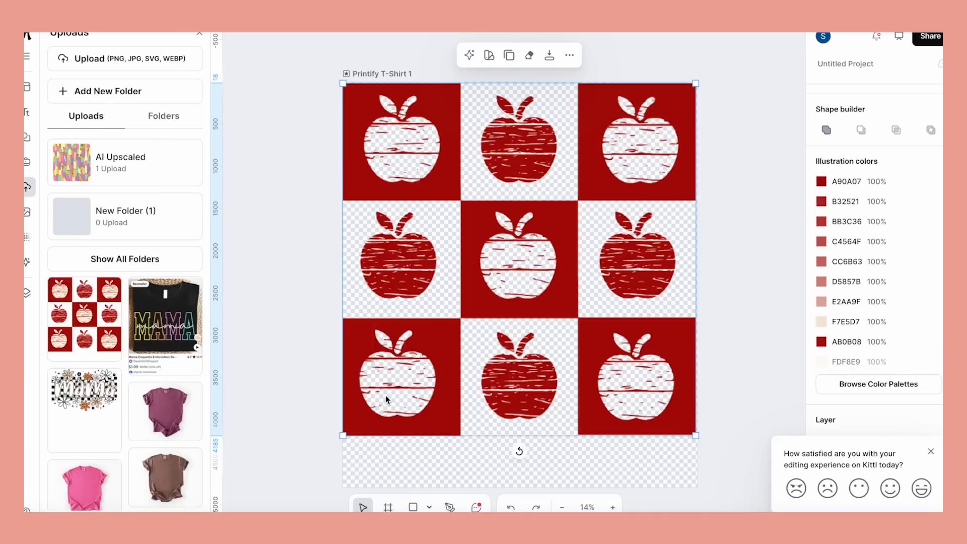
{"action": "scroll", "coordinate": [390, 381], "scroll_direction": "up", "scroll_amount": 10}
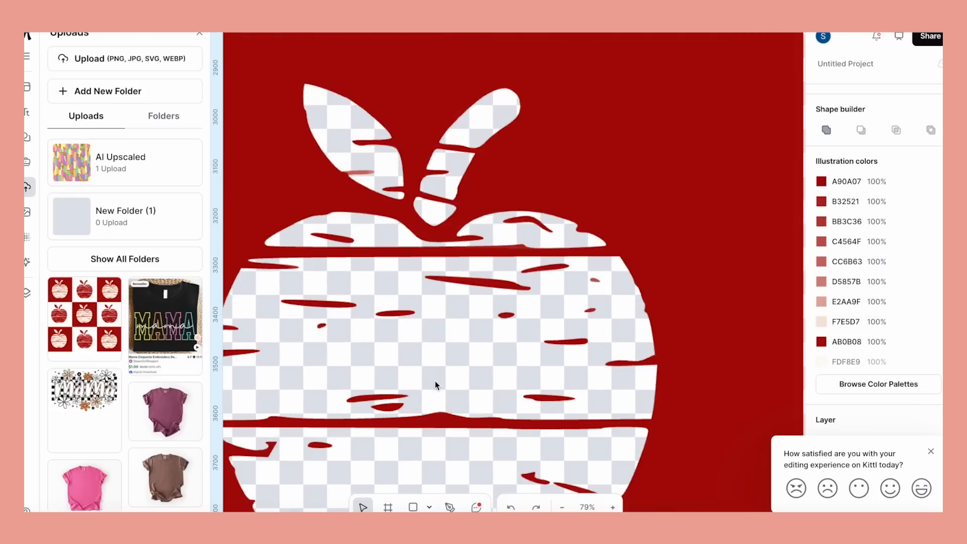
{"action": "scroll", "coordinate": [434, 381], "scroll_direction": "down", "scroll_amount": 8}
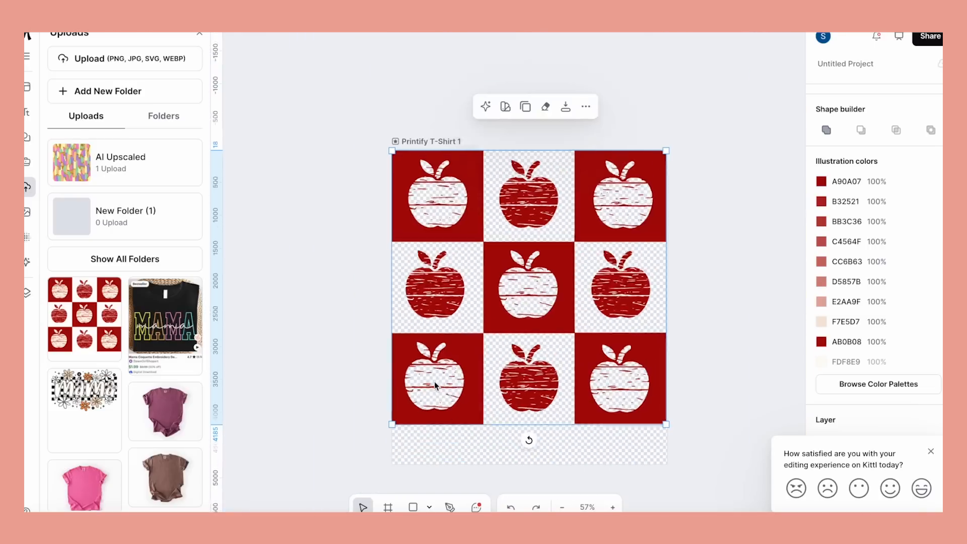
{"action": "scroll", "coordinate": [434, 381], "scroll_direction": "up", "scroll_amount": 3}
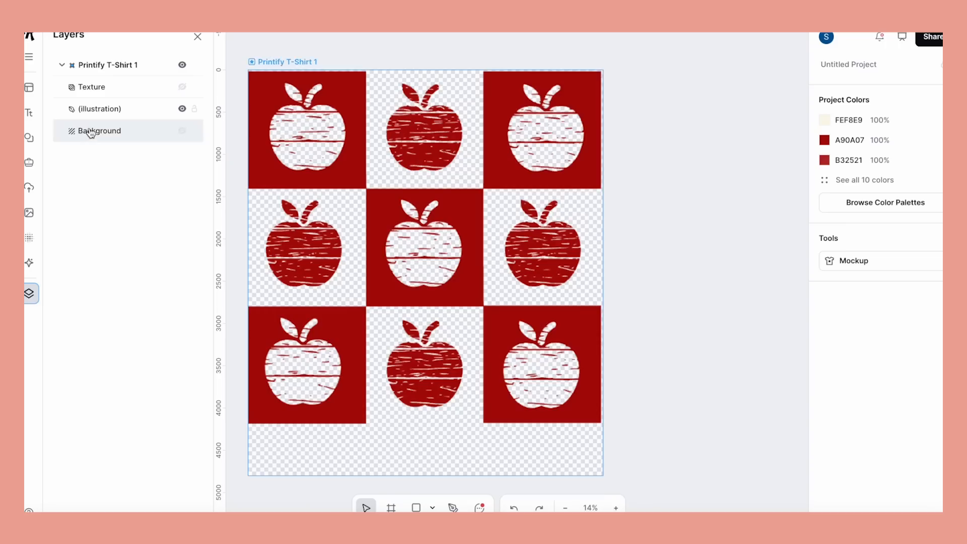
Toggle the Background layer's visibility to compare the design with and without a background
{"action": "left_click", "coordinate": [182, 132]}
{"action": "left_click", "coordinate": [183, 131]}
{"action": "left_click", "coordinate": [182, 132]}
{"action": "left_click", "coordinate": [182, 132]}
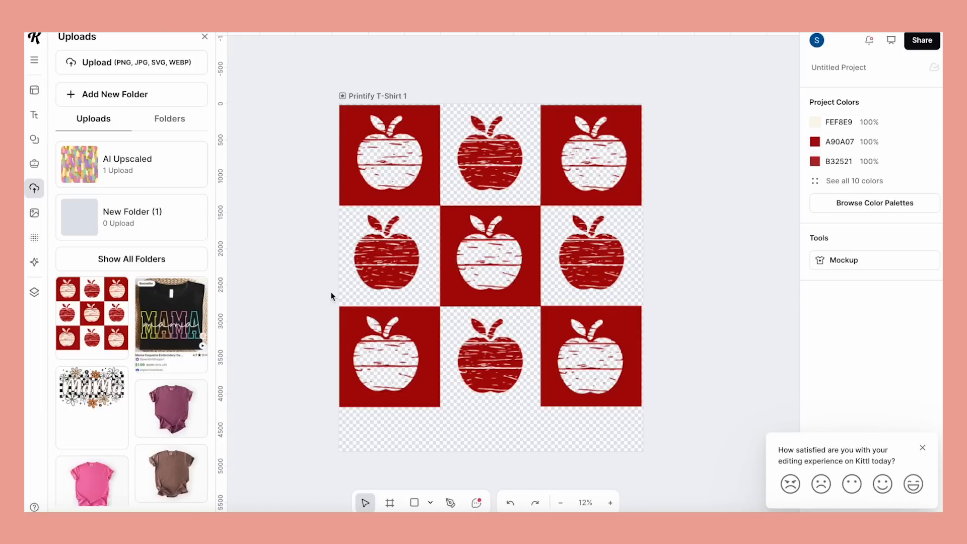
Apply the first grunge texture to the artboard and mask it so it covers only the apple design
{"action": "left_click", "coordinate": [35, 238]}
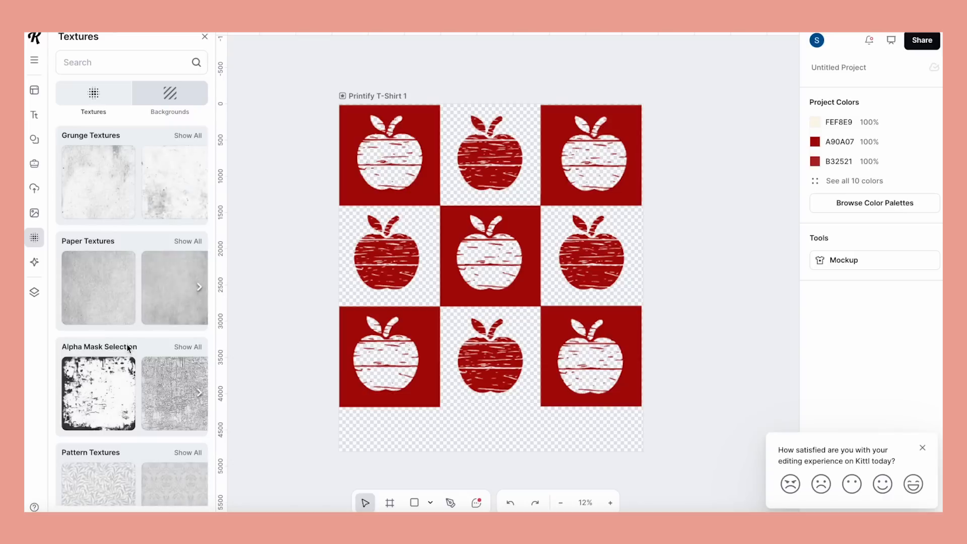
{"action": "left_click", "coordinate": [104, 194]}
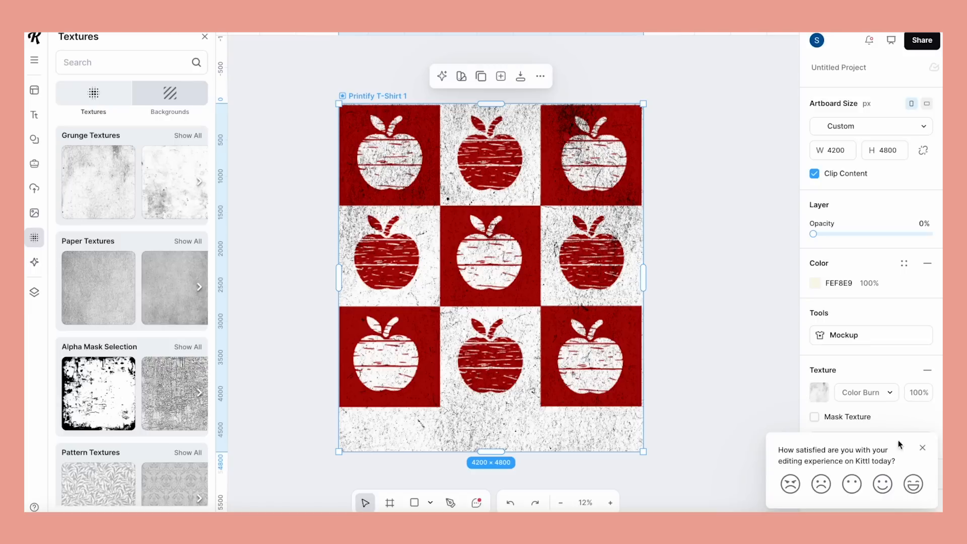
{"action": "left_click", "coordinate": [923, 449]}
{"action": "left_click", "coordinate": [814, 417]}
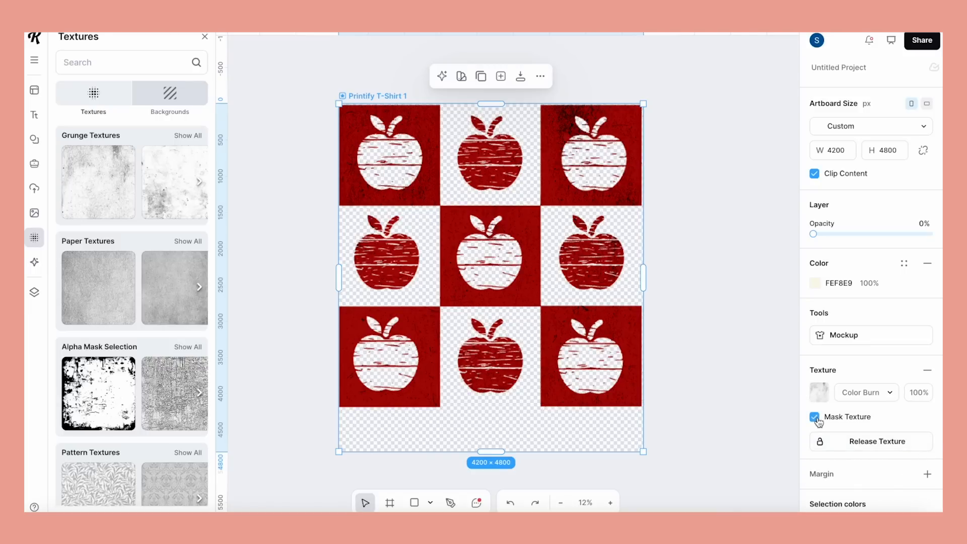
{"action": "left_click", "coordinate": [816, 418]}
{"action": "left_click", "coordinate": [814, 417]}
{"action": "left_click", "coordinate": [816, 417]}
{"action": "left_click", "coordinate": [816, 418]}
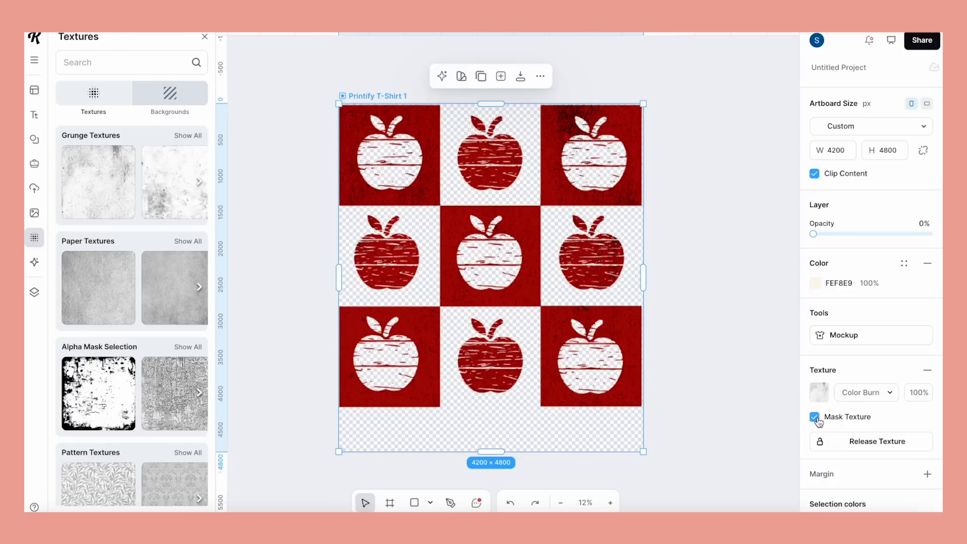
{"action": "left_click", "coordinate": [716, 399]}
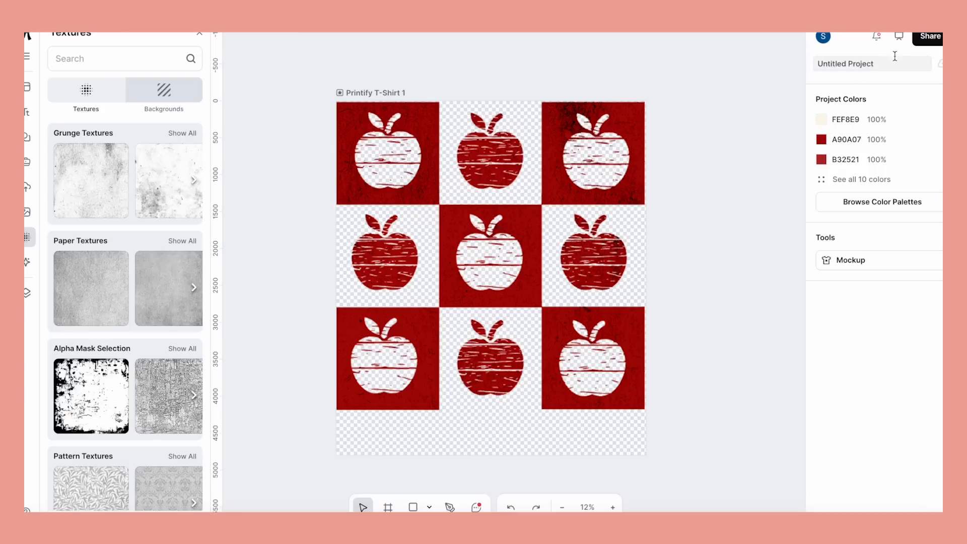
Download the Printify T-Shirt 1 artboard as a 4200 × 4800 px, 300 dpi PNG with the background removed
{"action": "left_click", "coordinate": [930, 39]}
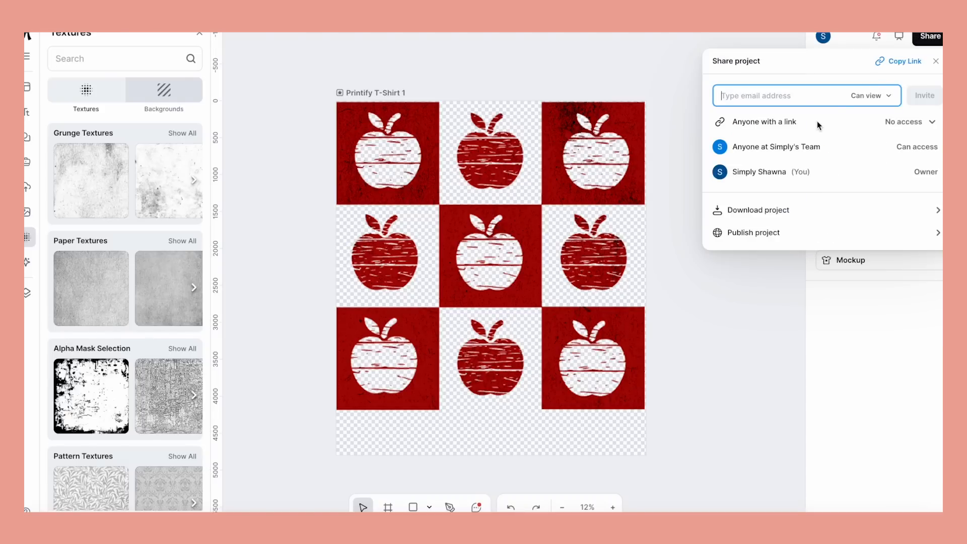
{"action": "left_click", "coordinate": [776, 209]}
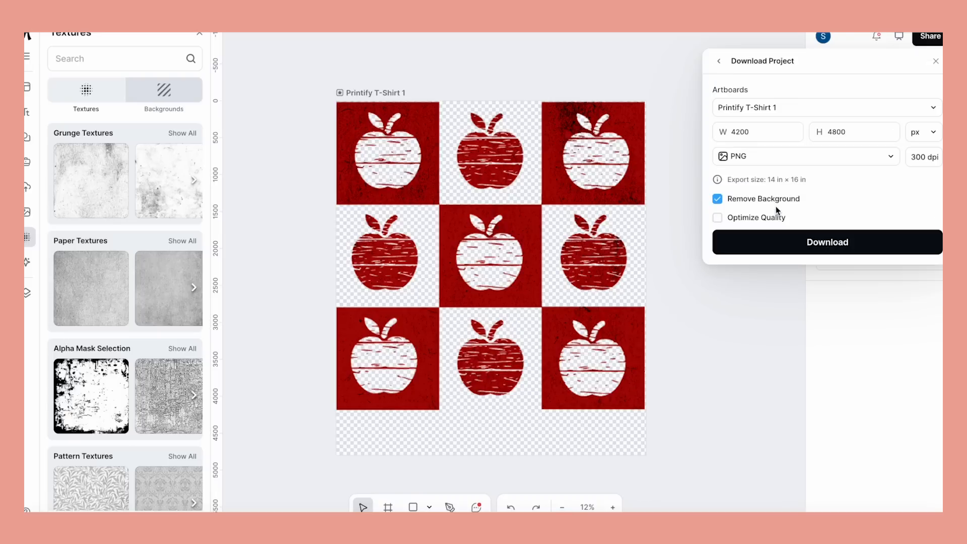
{"action": "left_click", "coordinate": [787, 247]}
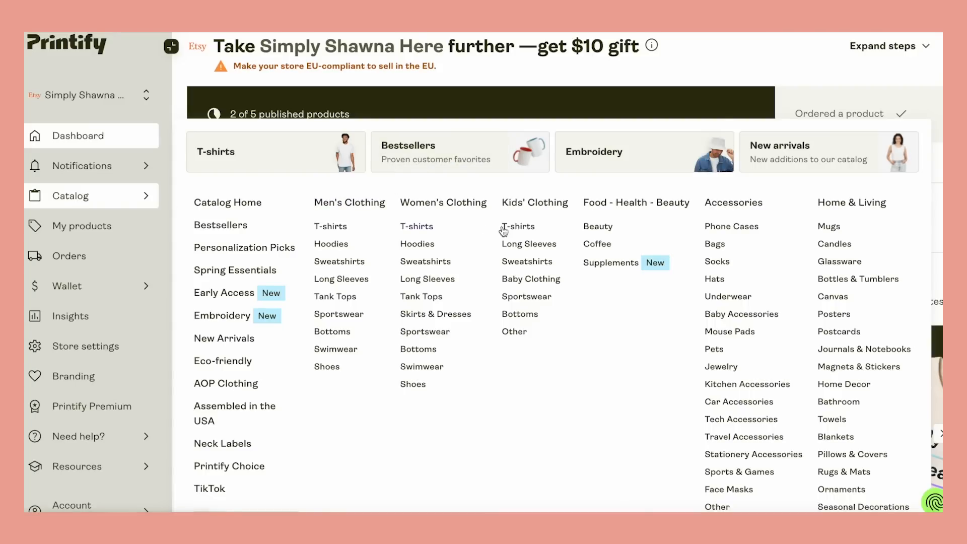
Choose the Comfort Colors 1717 Unisex Garment-Dyed T-shirt from Printify's women's T-shirts and start designing it with Printify Choice
{"action": "left_click", "coordinate": [421, 230]}
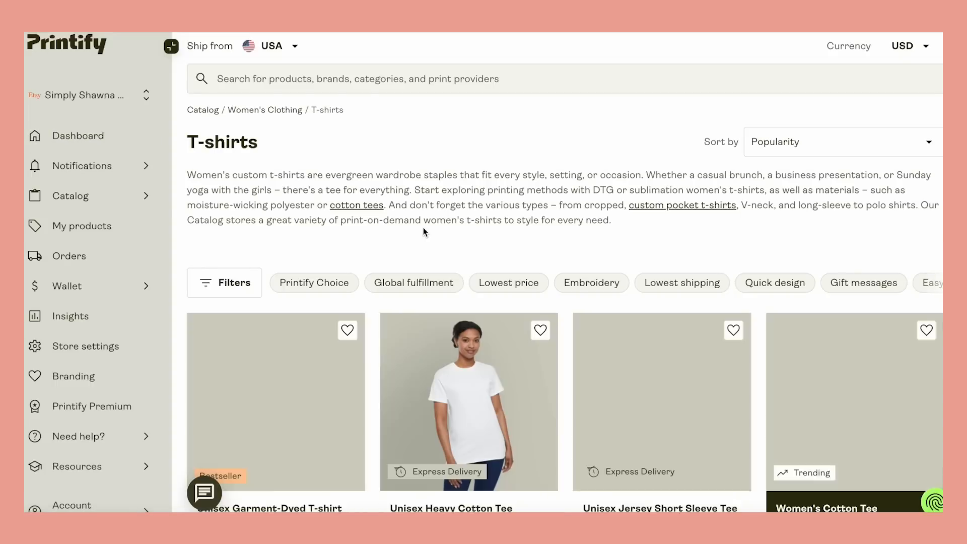
{"action": "scroll", "coordinate": [423, 231], "scroll_direction": "down", "scroll_amount": 4}
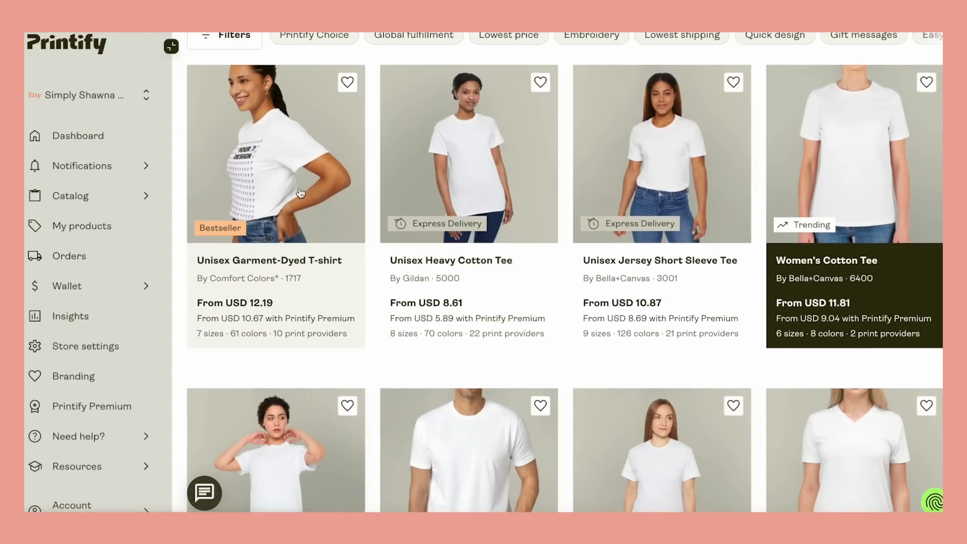
{"action": "left_click", "coordinate": [302, 192]}
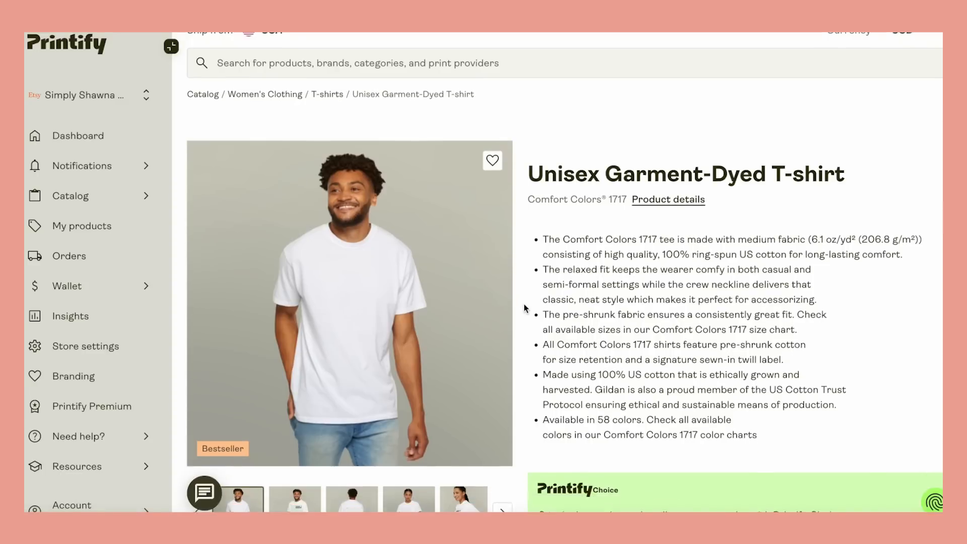
{"action": "scroll", "coordinate": [524, 308], "scroll_direction": "down", "scroll_amount": 5}
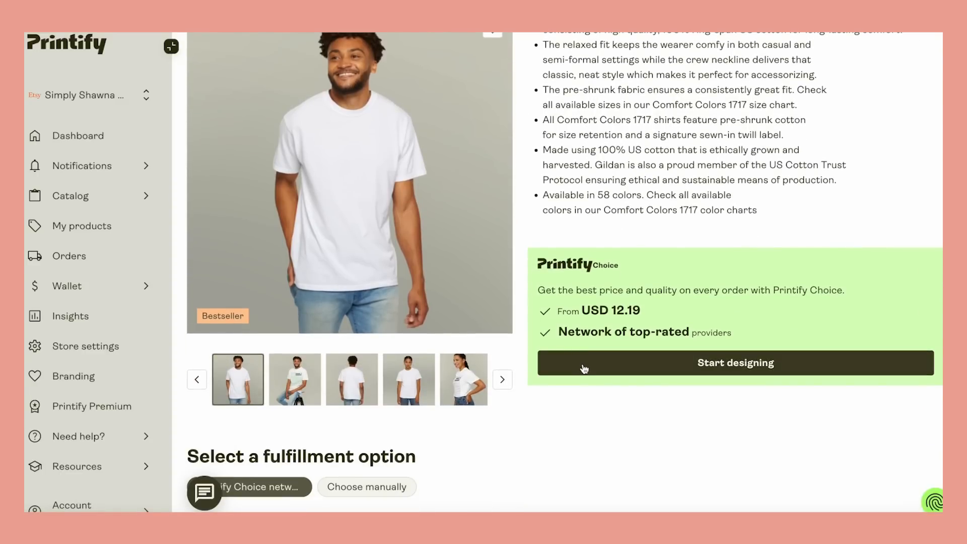
{"action": "left_click", "coordinate": [583, 369]}
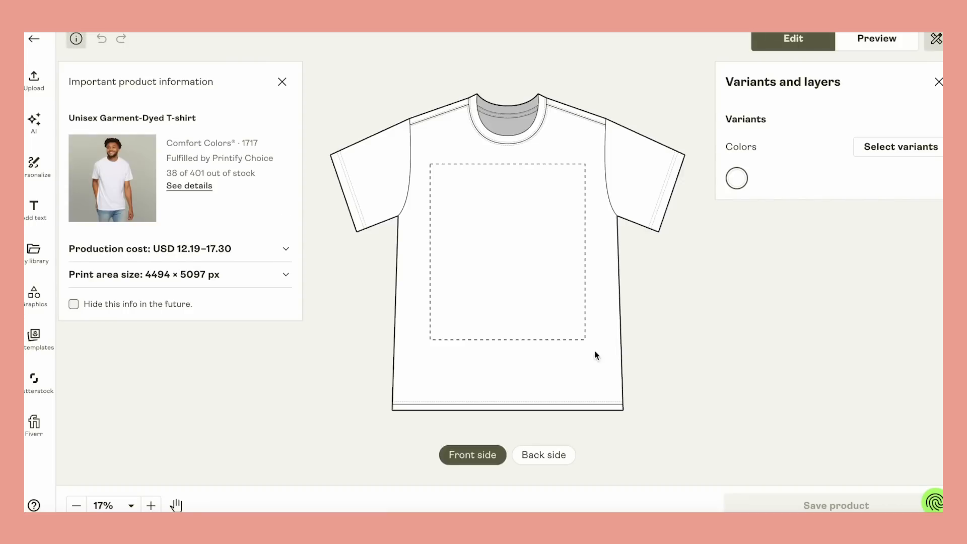
Replace the White shirt variant with Ivory in all sizes
{"action": "left_click", "coordinate": [870, 147]}
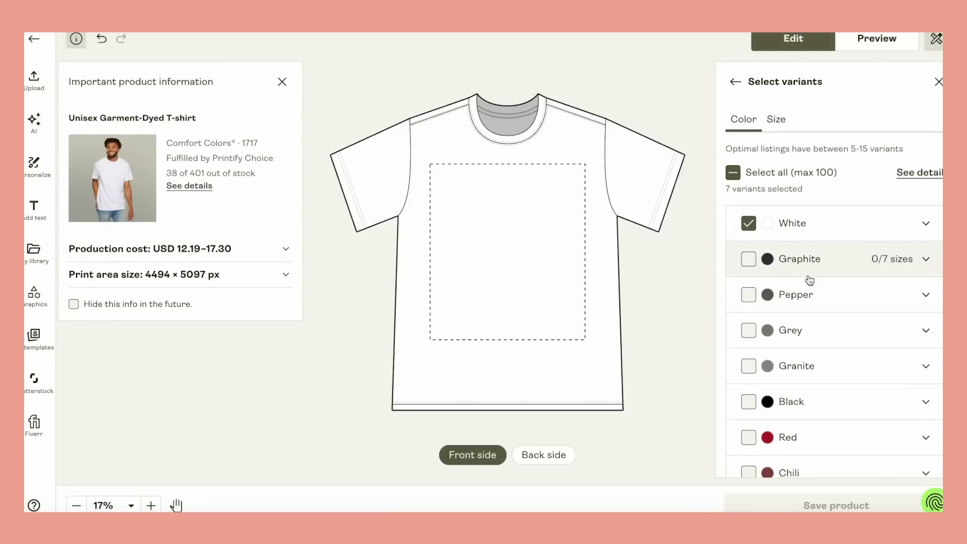
{"action": "scroll", "coordinate": [831, 292], "scroll_direction": "down", "scroll_amount": 5}
{"action": "left_click", "coordinate": [856, 309]}
{"action": "scroll", "coordinate": [831, 282], "scroll_direction": "up", "scroll_amount": 5}
{"action": "left_click", "coordinate": [749, 223]}
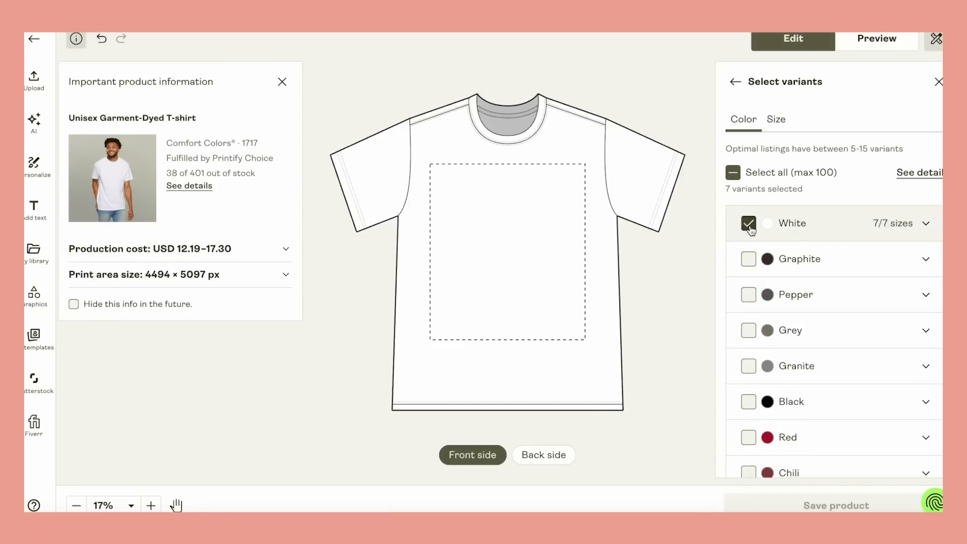
{"action": "scroll", "coordinate": [758, 224], "scroll_direction": "down", "scroll_amount": 5}
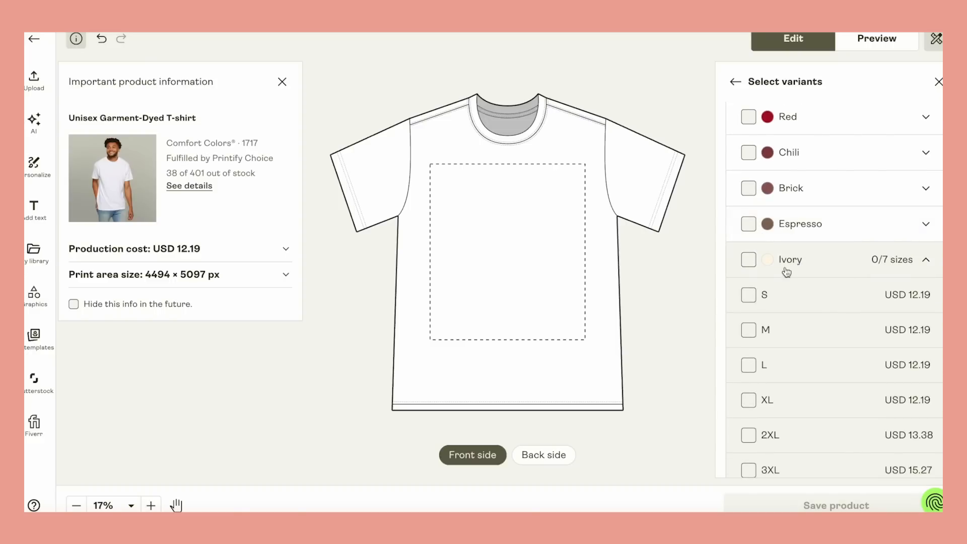
{"action": "left_click", "coordinate": [749, 260]}
{"action": "left_click", "coordinate": [749, 260]}
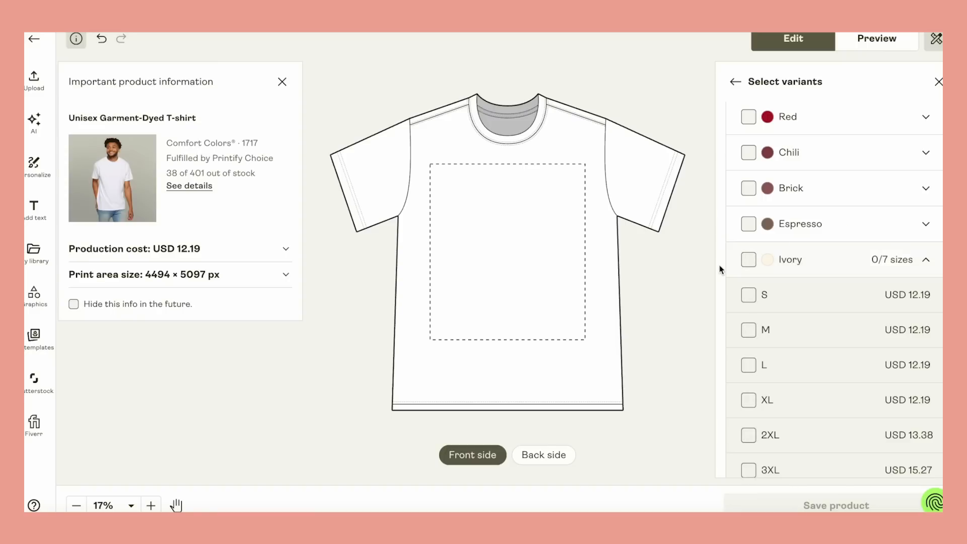
{"action": "left_click", "coordinate": [749, 259]}
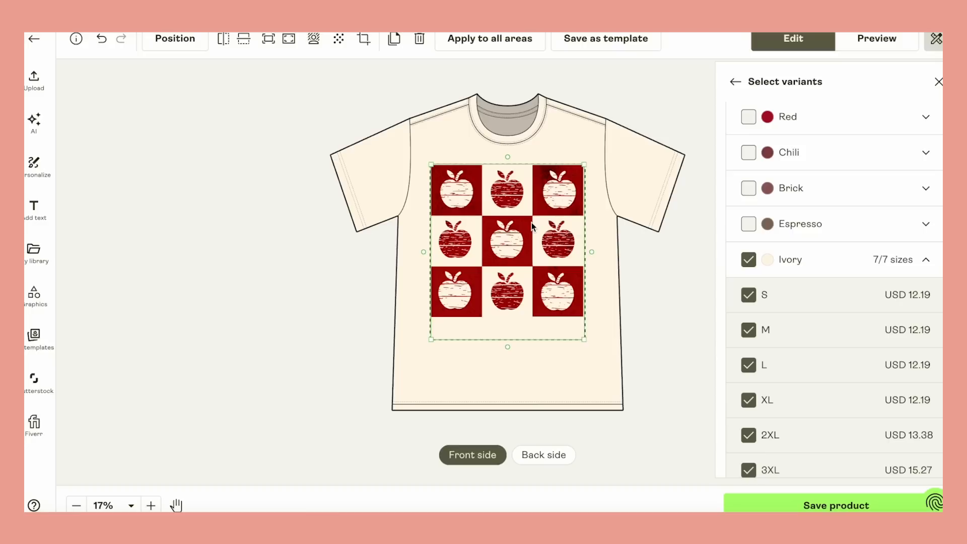
Examine the texture and transparent areas of the apple design up close on the ivory shirt
{"action": "left_click", "coordinate": [650, 240]}
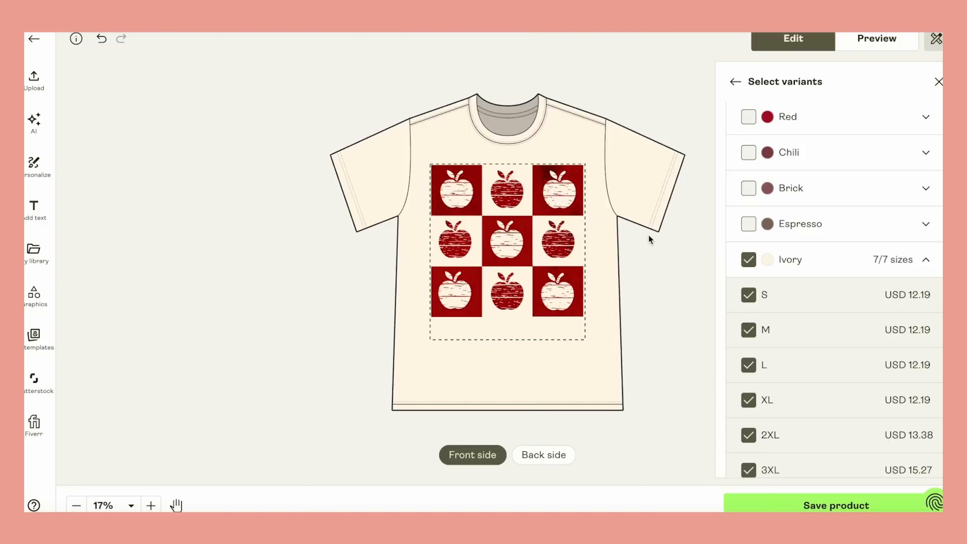
{"action": "scroll", "coordinate": [451, 273], "scroll_direction": "up", "scroll_amount": 5}
{"action": "scroll", "coordinate": [452, 272], "scroll_direction": "up", "scroll_amount": 5}
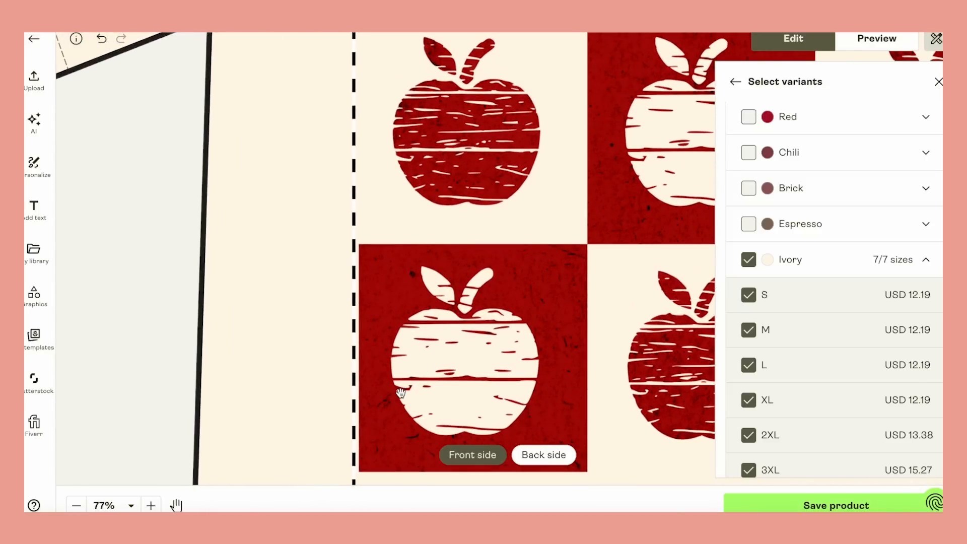
{"action": "scroll", "coordinate": [407, 384], "scroll_direction": "down", "scroll_amount": 4}
{"action": "scroll", "coordinate": [387, 405], "scroll_direction": "down", "scroll_amount": 1}
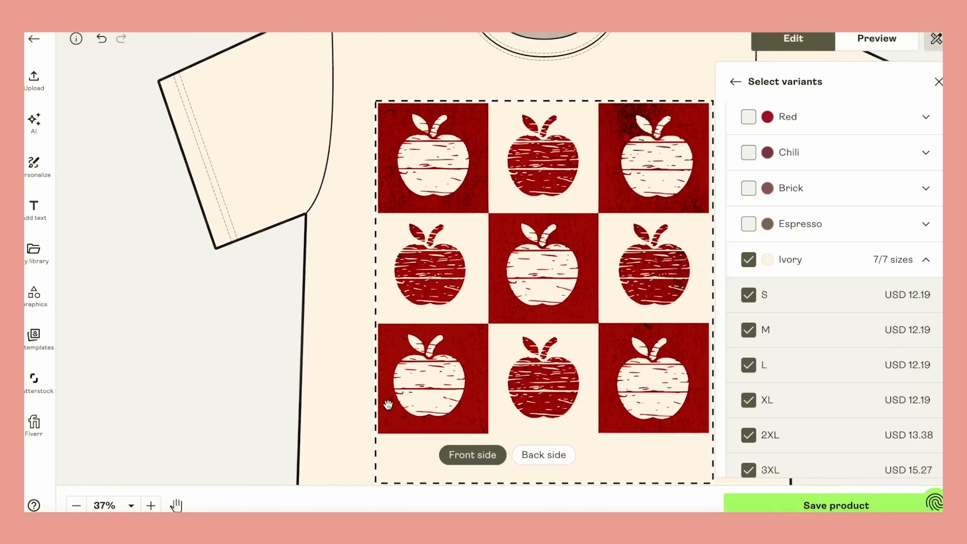
{"action": "scroll", "coordinate": [417, 384], "scroll_direction": "down", "scroll_amount": 2}
{"action": "scroll", "coordinate": [417, 385], "scroll_direction": "down", "scroll_amount": 1}
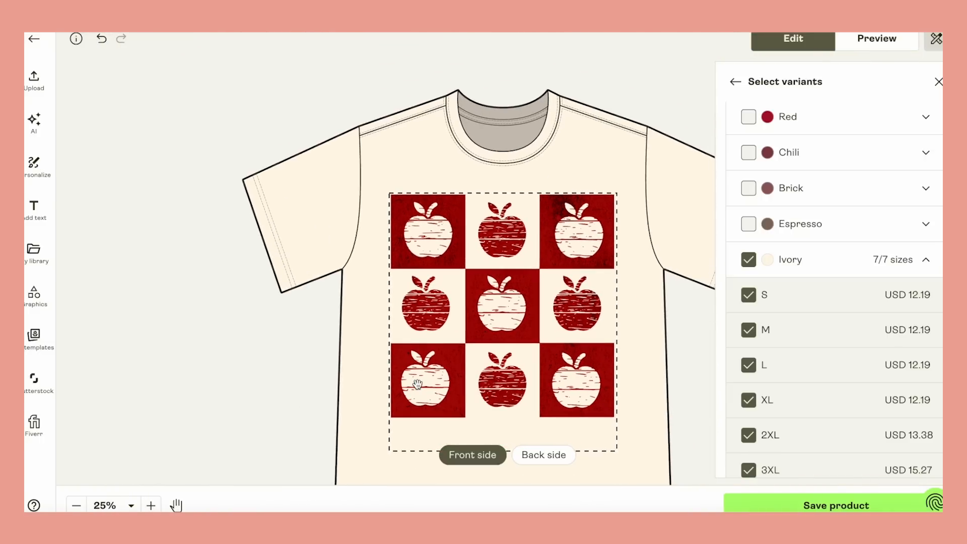
{"action": "scroll", "coordinate": [316, 372], "scroll_direction": "down", "scroll_amount": 1}
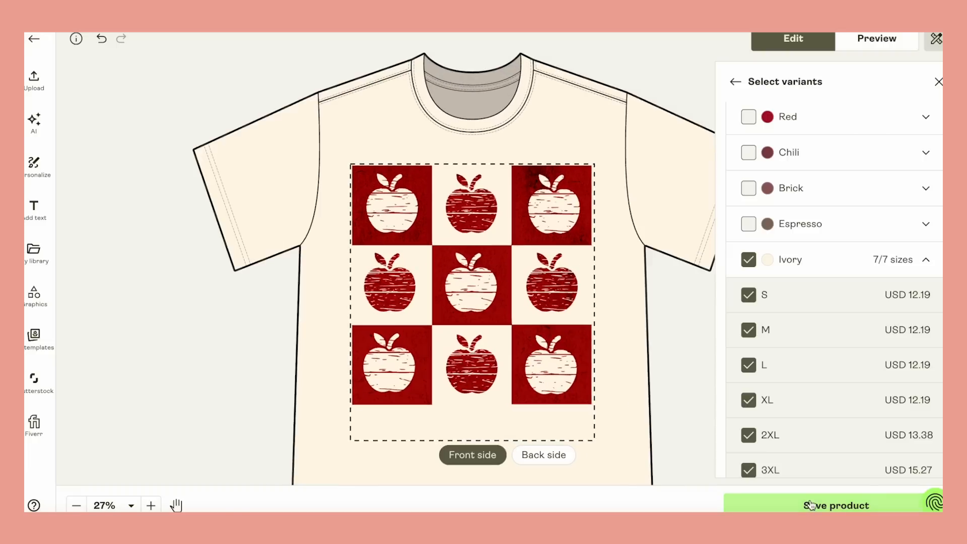
Save the T-shirt product and look through its mockup images
{"action": "left_click", "coordinate": [809, 504]}
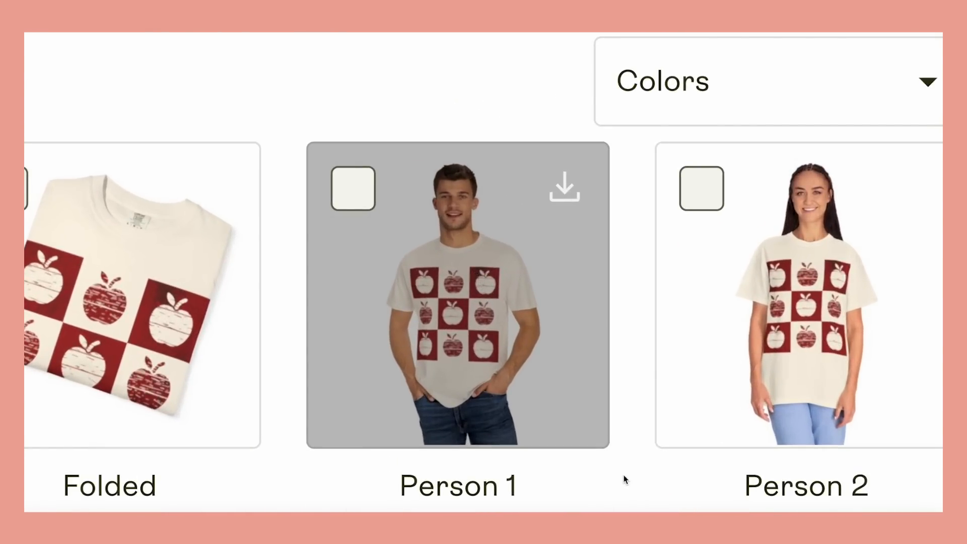
{"action": "scroll", "coordinate": [625, 479], "scroll_direction": "down", "scroll_amount": 5}
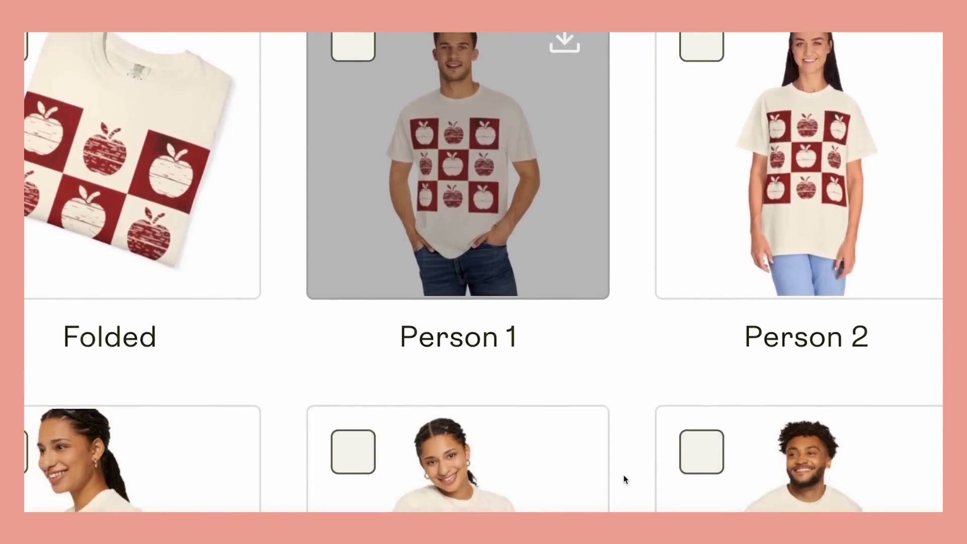
{"action": "scroll", "coordinate": [625, 480], "scroll_direction": "down", "scroll_amount": 3}
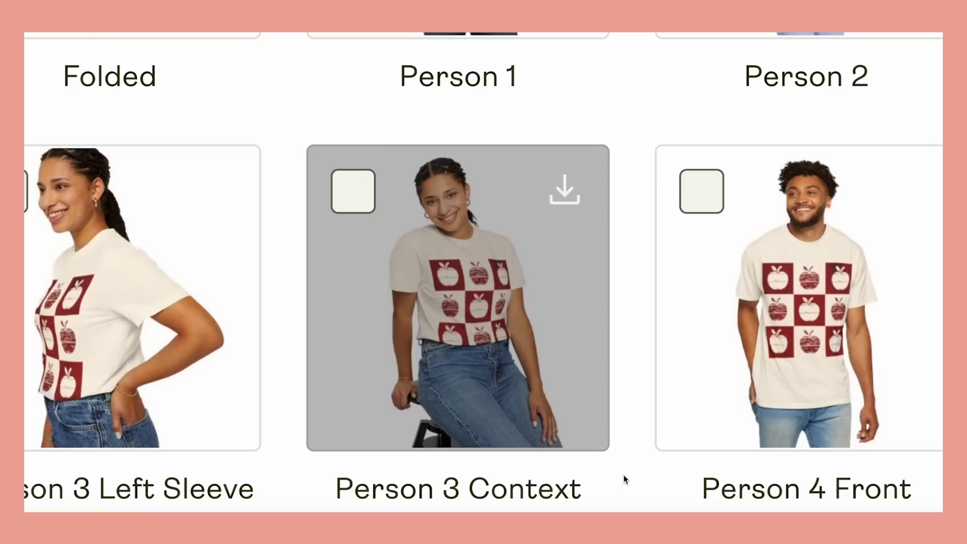
{"action": "scroll", "coordinate": [335, 447], "scroll_direction": "down", "scroll_amount": 5}
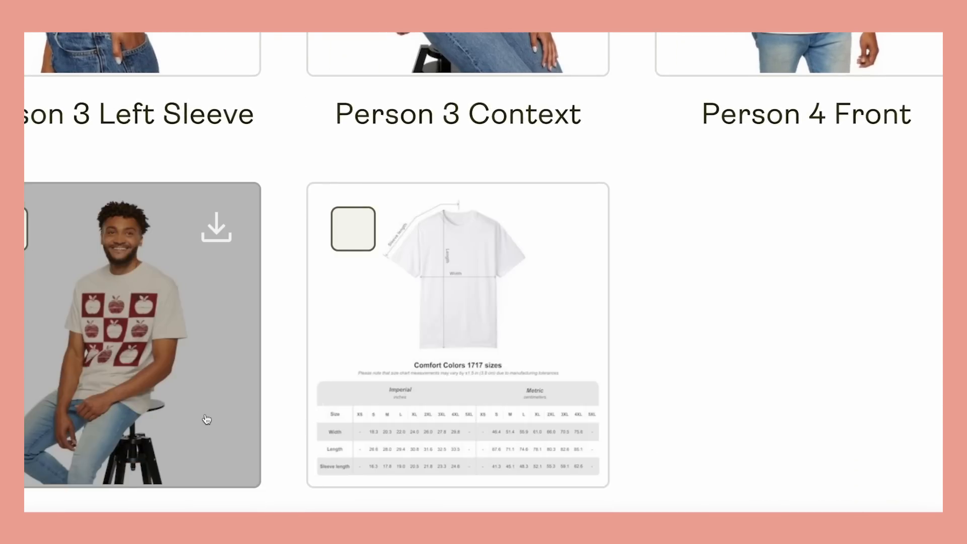
{"action": "scroll", "coordinate": [206, 419], "scroll_direction": "left", "scroll_amount": 10}
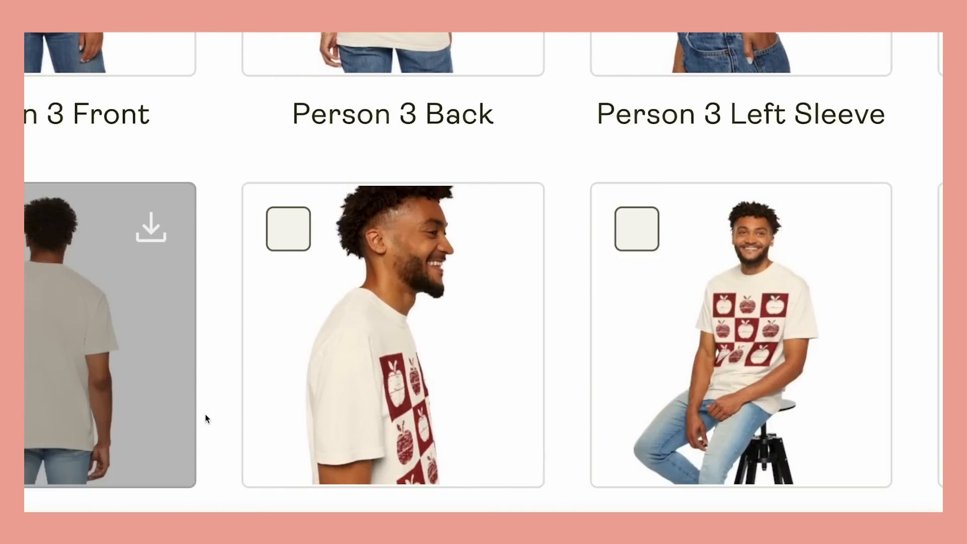
{"action": "scroll", "coordinate": [204, 413], "scroll_direction": "left", "scroll_amount": 4}
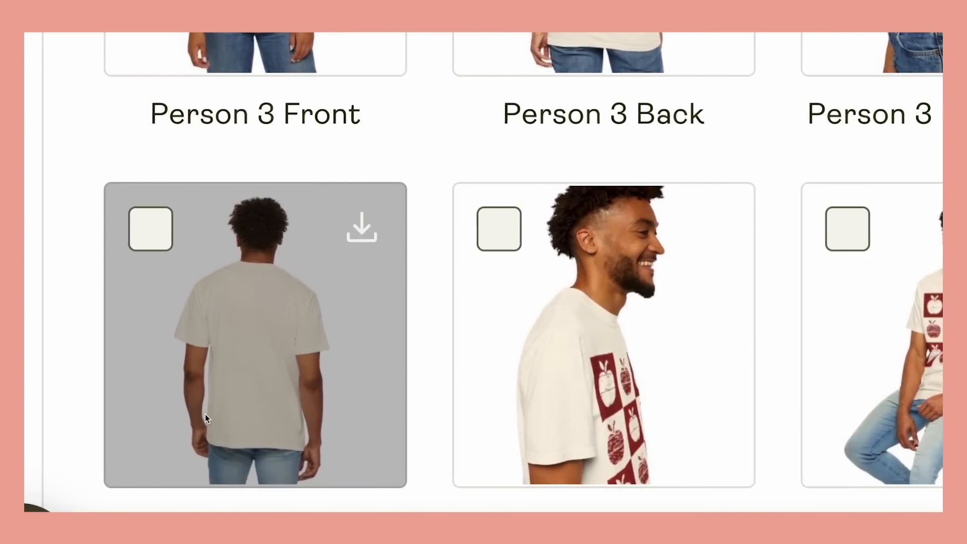